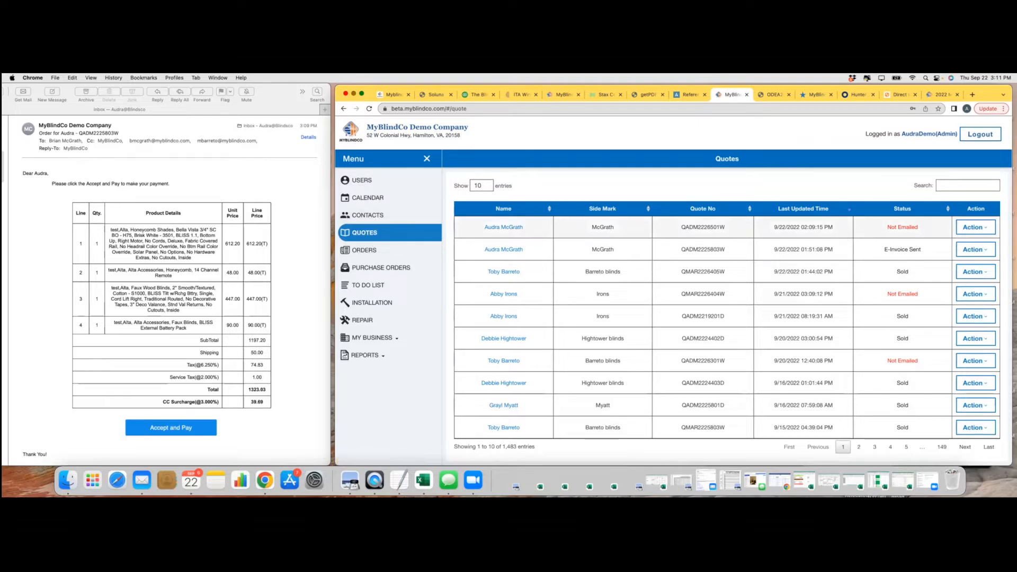
Send the newest quote as an e-invoice with the message 'It was great to meet you'
{"action": "left_click", "coordinate": [976, 227]}
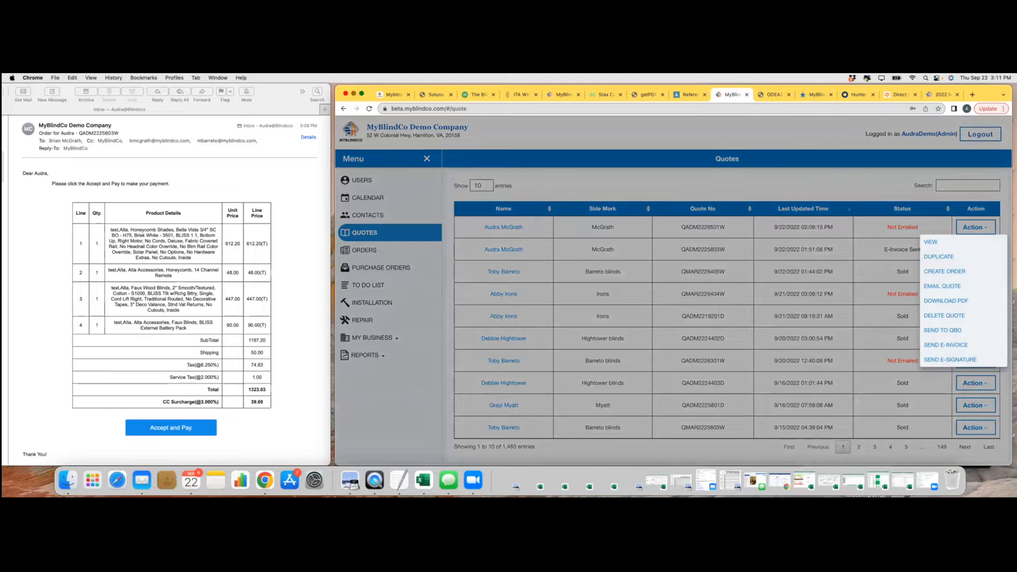
{"action": "left_click", "coordinate": [946, 344]}
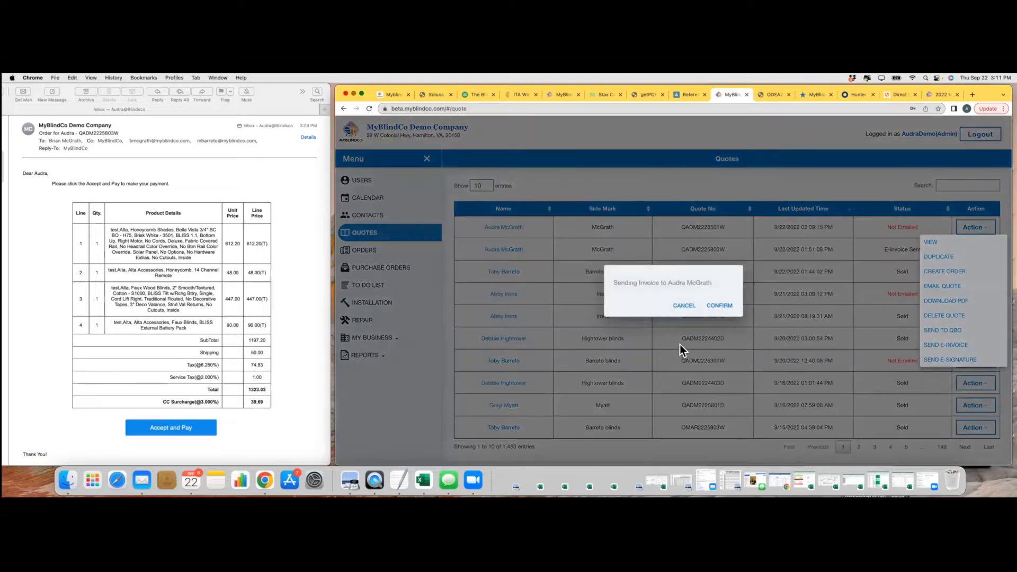
{"action": "left_click", "coordinate": [719, 306]}
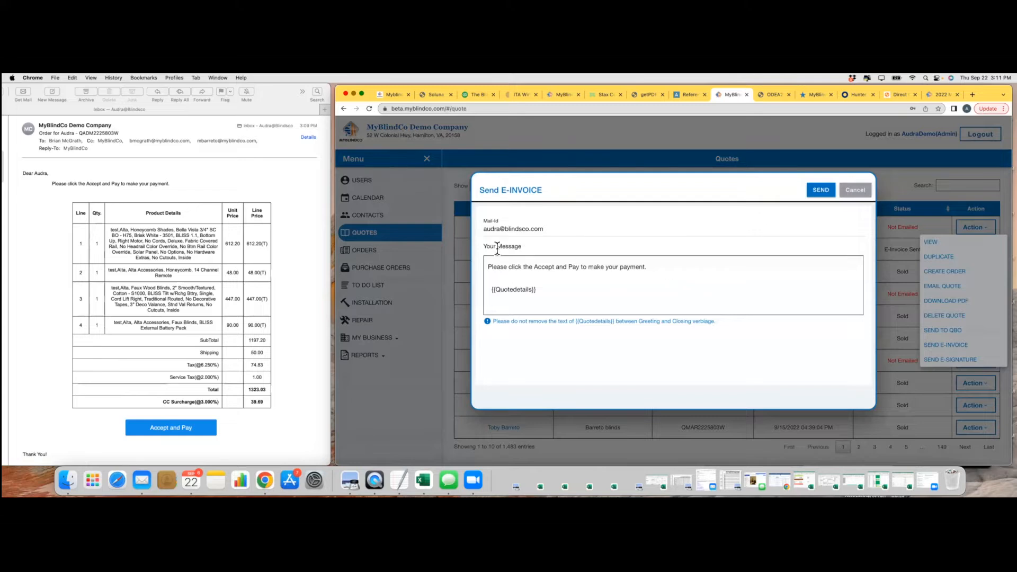
{"action": "left_click_drag", "start_coordinate": [488, 265], "coordinate": [656, 267]}
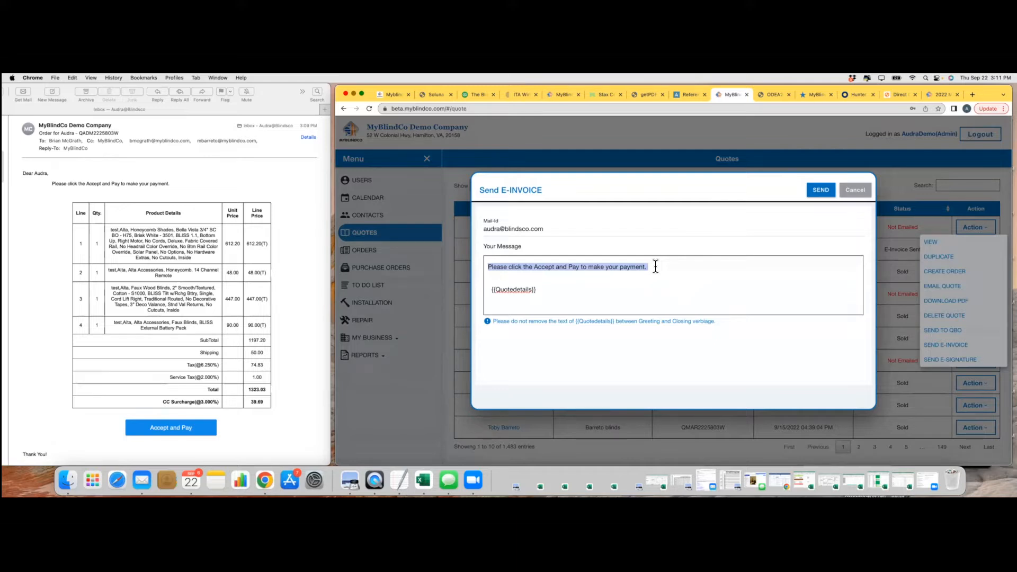
{"action": "type", "text": "It was "}
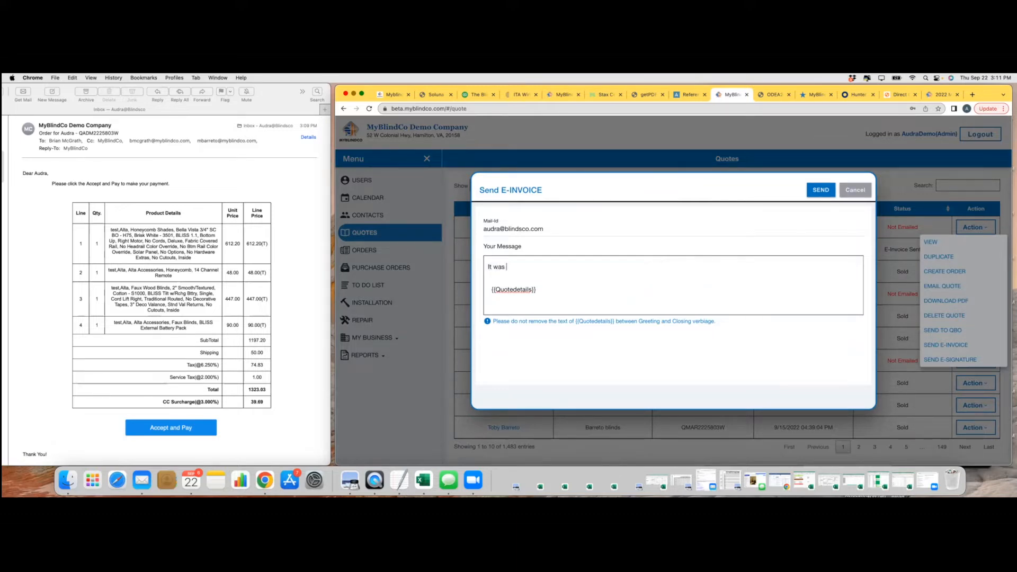
{"action": "type", "text": "great to meet you."}
{"action": "left_click", "coordinate": [819, 191]}
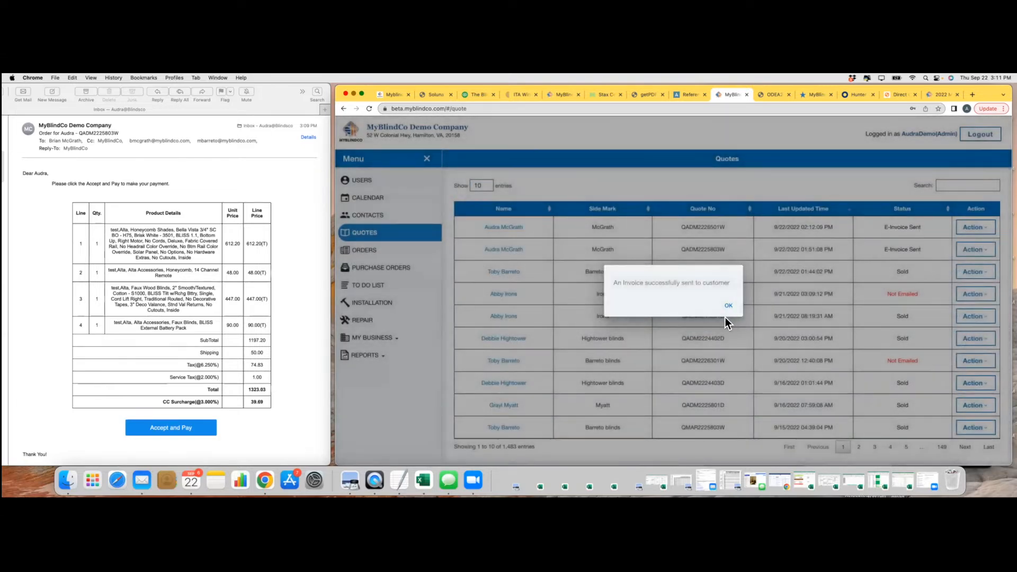
Dismiss the sent confirmation and bring the customer's order email up in Apple Mail
{"action": "left_click", "coordinate": [729, 307]}
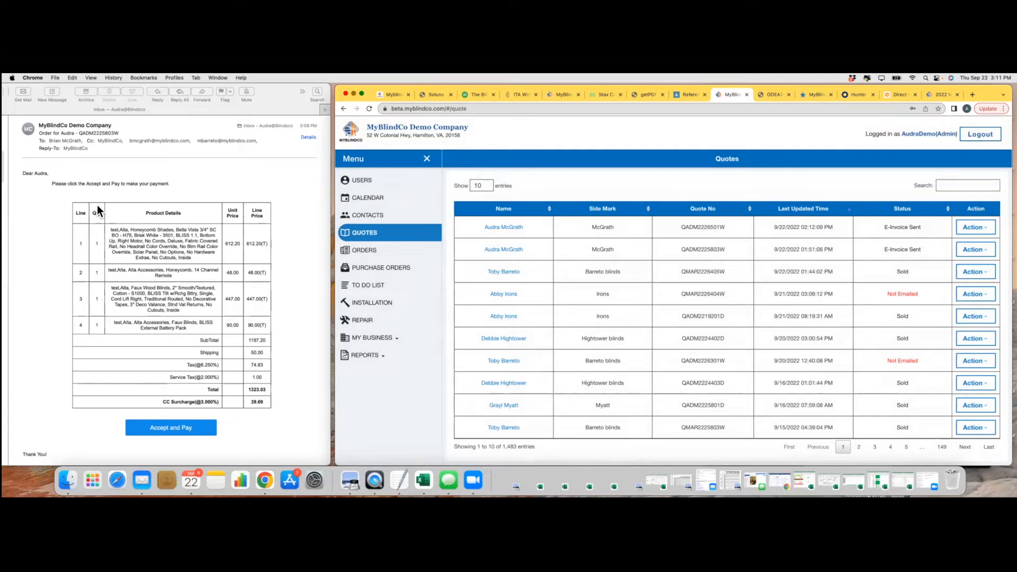
{"action": "left_click", "coordinate": [176, 427]}
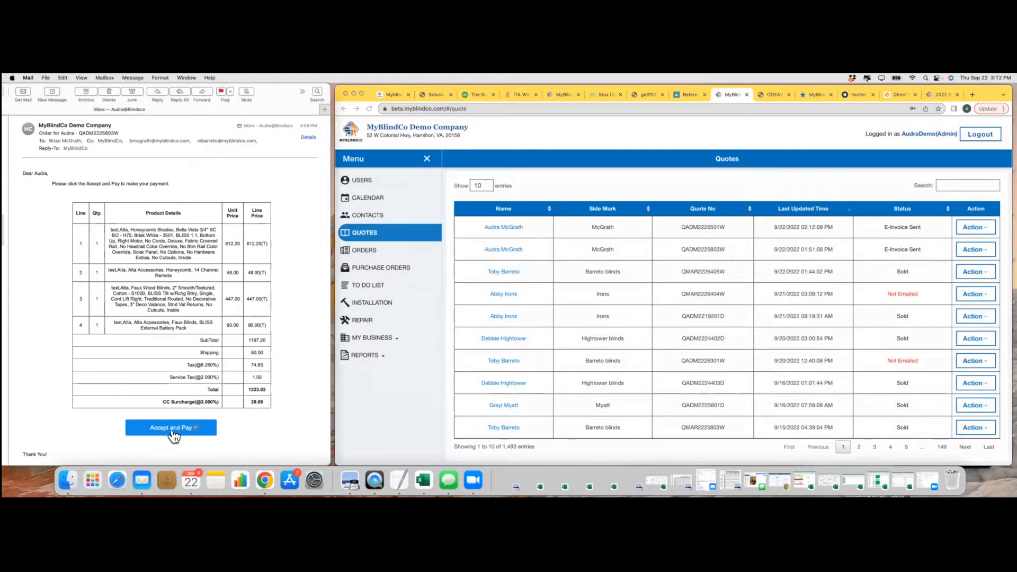
Open the $1323.03 invoice from the email's Accept and Pay link and scroll to Terms and Conditions
{"action": "left_click", "coordinate": [174, 430]}
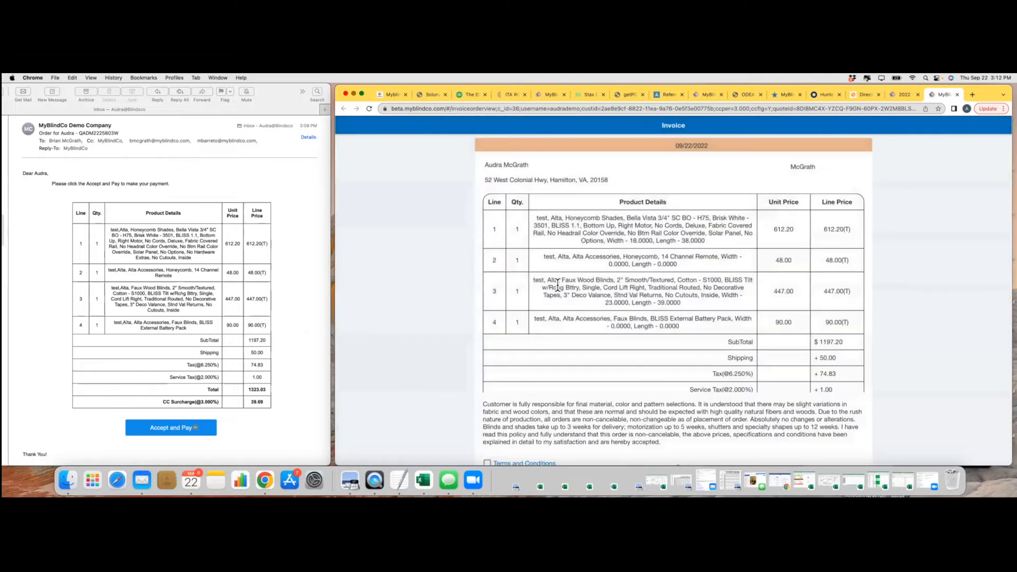
{"action": "scroll", "coordinate": [570, 324], "scroll_direction": "down", "scroll_amount": 2}
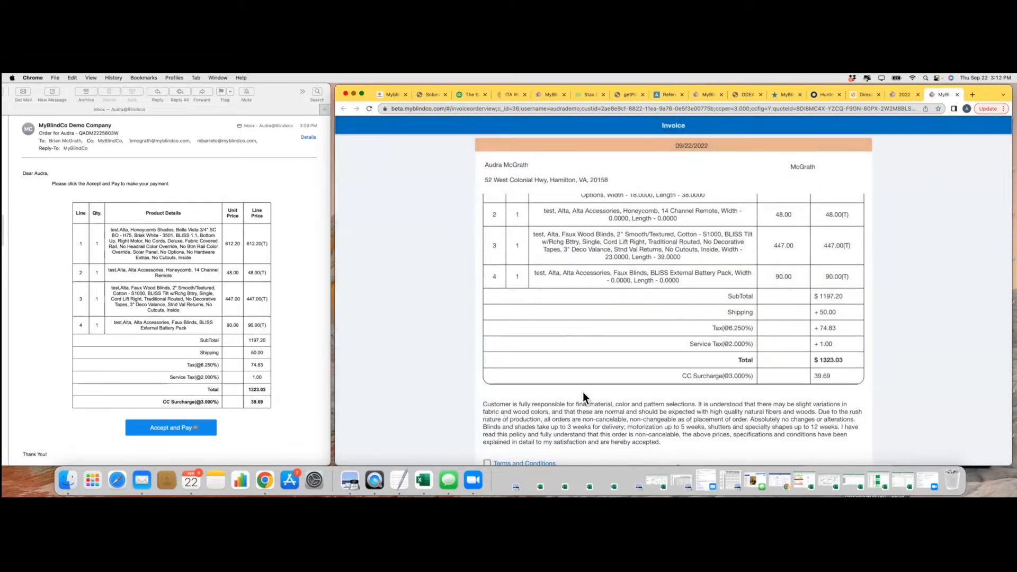
{"action": "scroll", "coordinate": [583, 392], "scroll_direction": "down", "scroll_amount": 3}
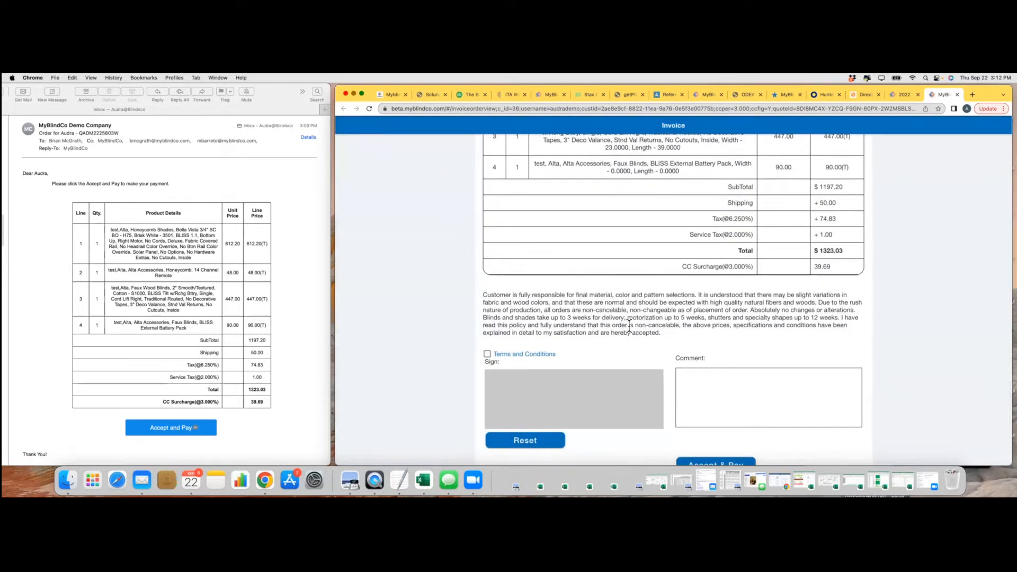
Read the Terms and Conditions contract through to the Privacy Policy and Severability clauses
{"action": "left_click", "coordinate": [527, 356]}
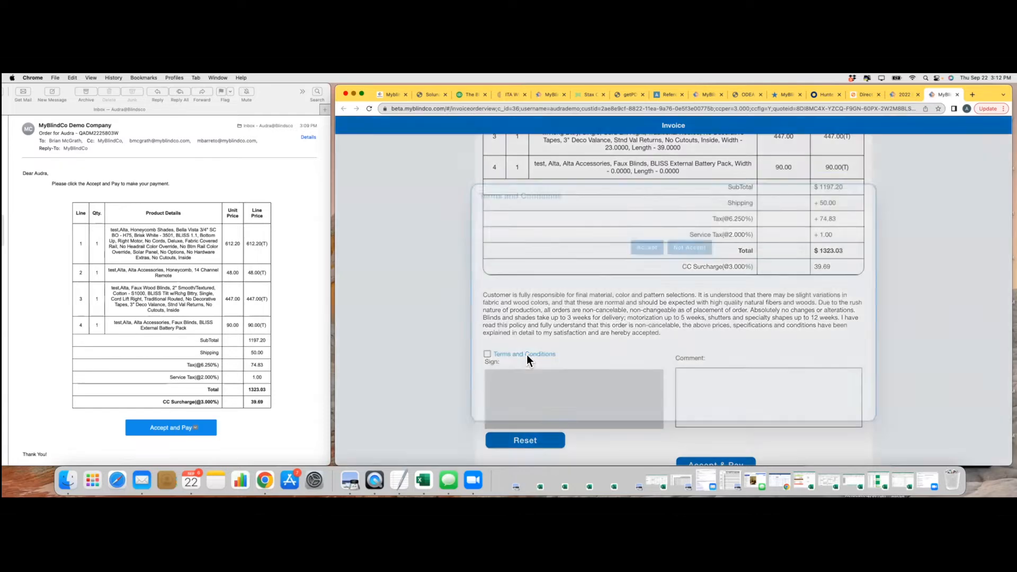
{"action": "scroll", "coordinate": [575, 347], "scroll_direction": "down", "scroll_amount": 10}
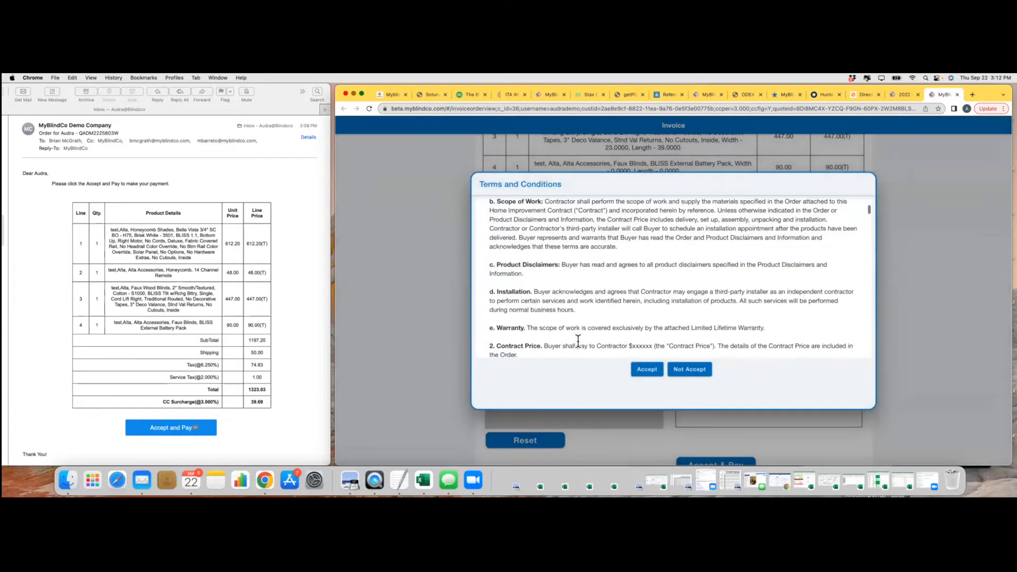
{"action": "scroll", "coordinate": [579, 342], "scroll_direction": "down", "scroll_amount": 3}
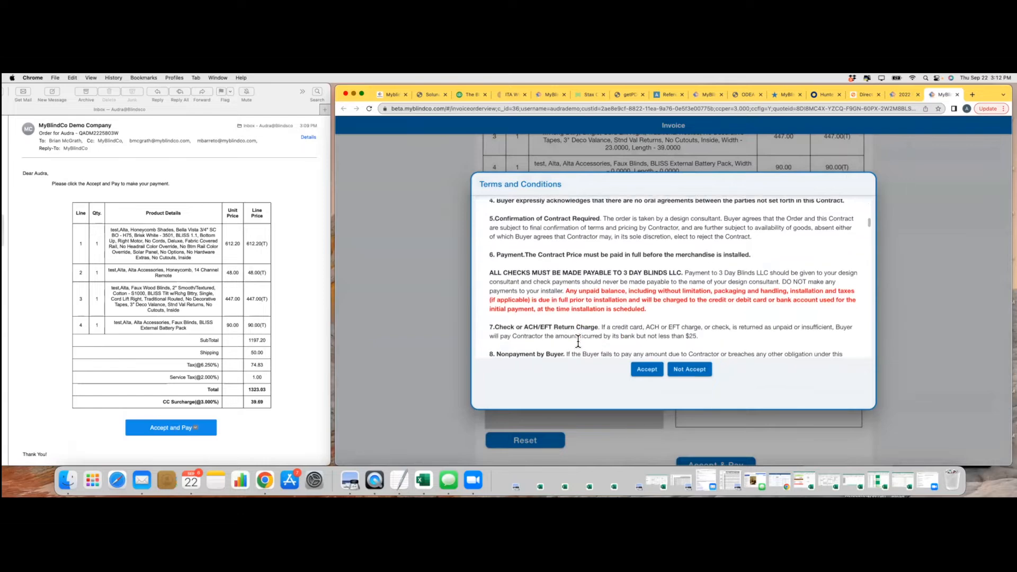
{"action": "scroll", "coordinate": [578, 343], "scroll_direction": "up", "scroll_amount": 13}
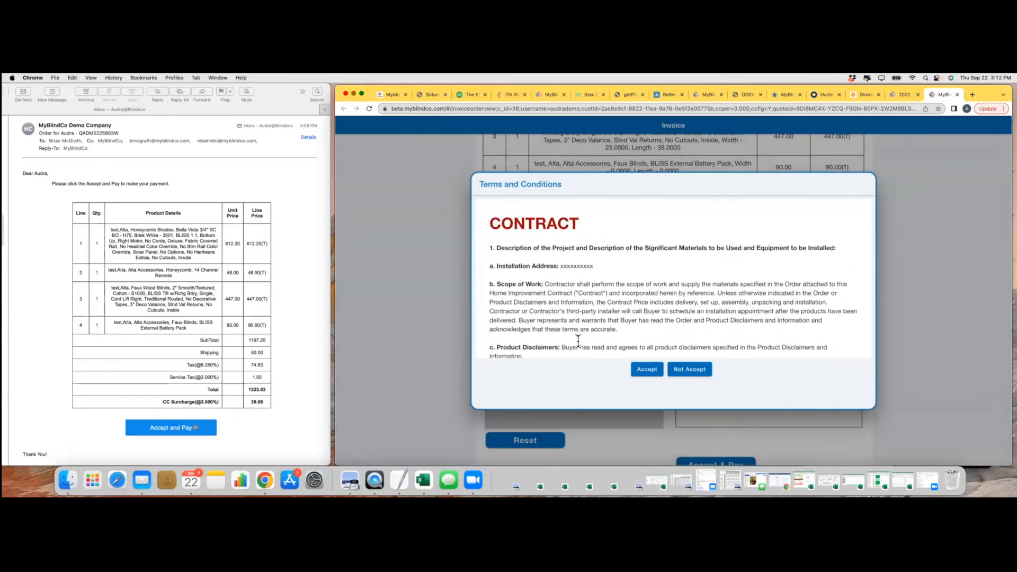
{"action": "scroll", "coordinate": [592, 321], "scroll_direction": "down", "scroll_amount": 12}
{"action": "scroll", "coordinate": [591, 321], "scroll_direction": "down", "scroll_amount": 10}
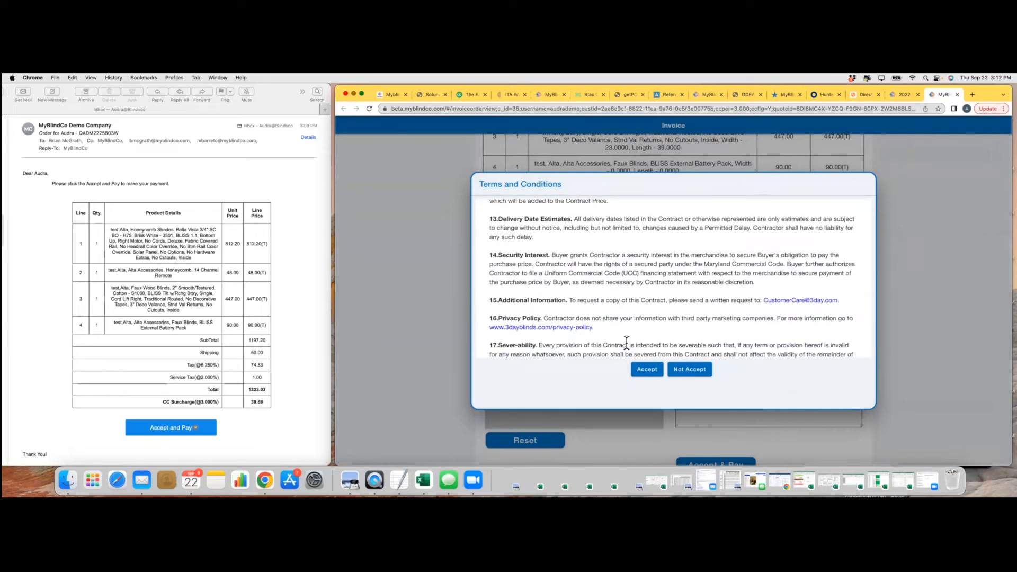
Accept the terms and draw the customer's signature on the sign pad
{"action": "left_click", "coordinate": [655, 371]}
{"action": "left_click_drag", "start_coordinate": [496, 411], "coordinate": [537, 367]}
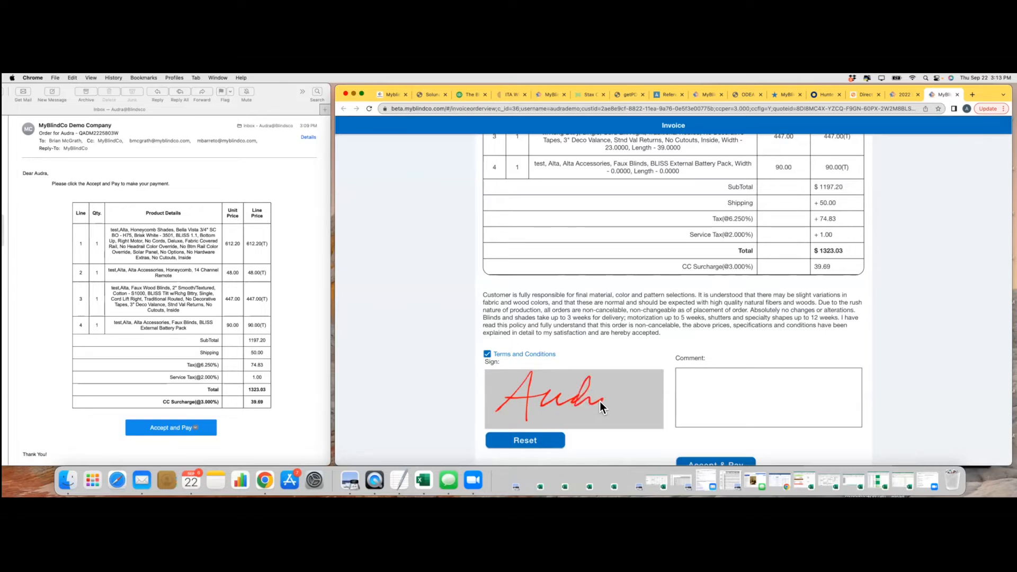
{"action": "left_click_drag", "start_coordinate": [602, 401], "coordinate": [607, 404]}
Add the comment 'IT would be great to install otit before Thanksgibving' and submit with Accept & Pay
{"action": "left_click", "coordinate": [723, 378]}
{"action": "type", "text": "IT would be great to install ot"}
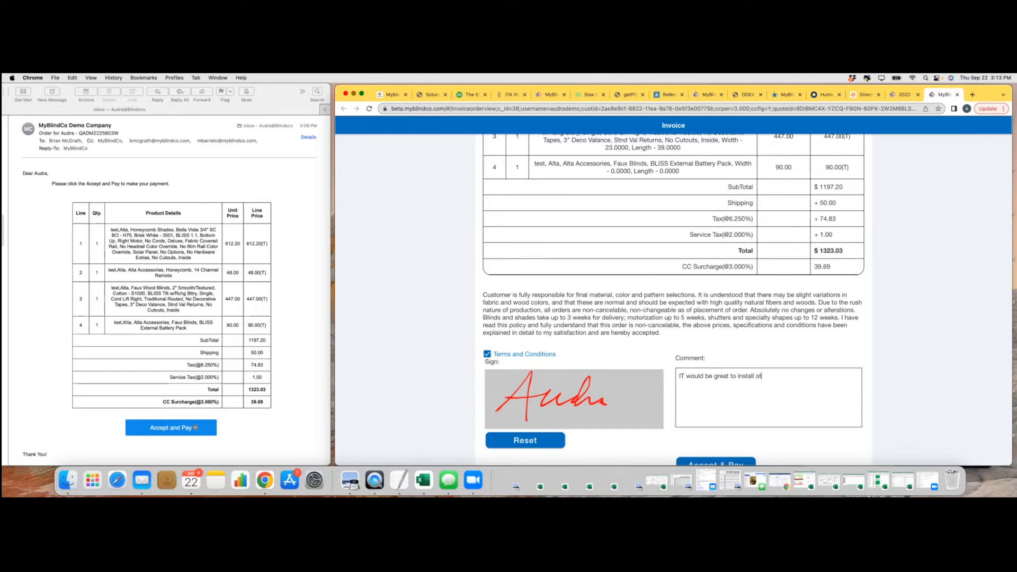
{"action": "type", "text": "it before Thanksgibving"}
{"action": "scroll", "coordinate": [691, 371], "scroll_direction": "down", "scroll_amount": 1}
{"action": "left_click", "coordinate": [707, 449]}
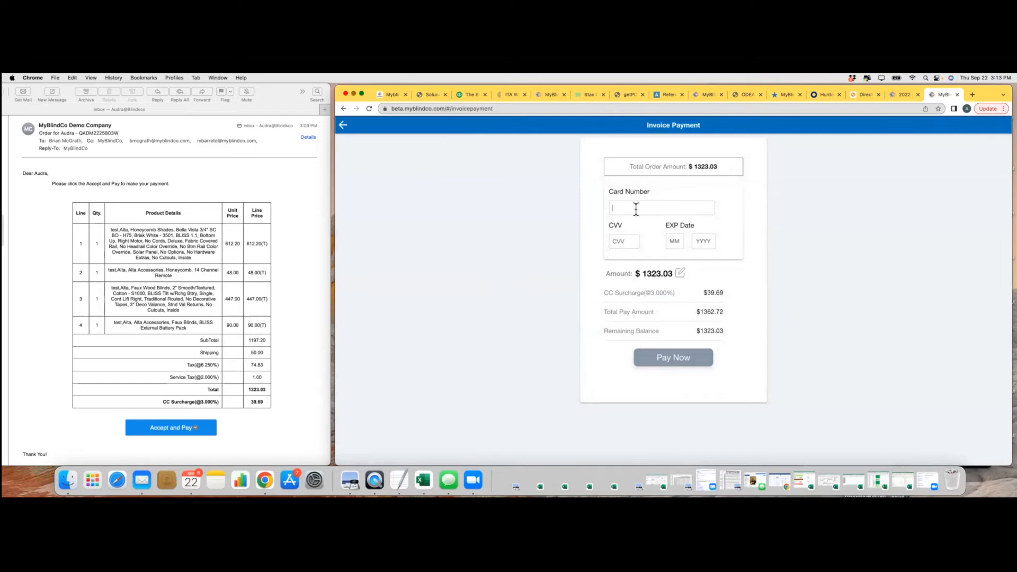
Enter the test card number and CVV for the $1362.72 payment, then return to Quotes
{"action": "type", "text": "4111 1111 1111"}
{"action": "left_click", "coordinate": [621, 242]}
{"action": "type", "text": "067"}
{"action": "left_click_drag", "start_coordinate": [739, 89], "coordinate": [737, 105]}
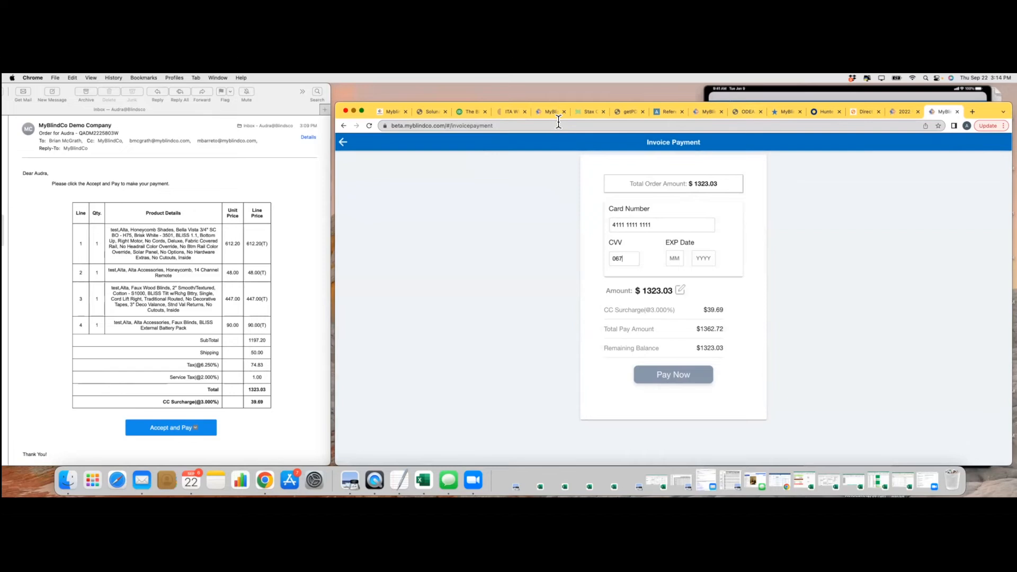
{"action": "left_click", "coordinate": [707, 112]}
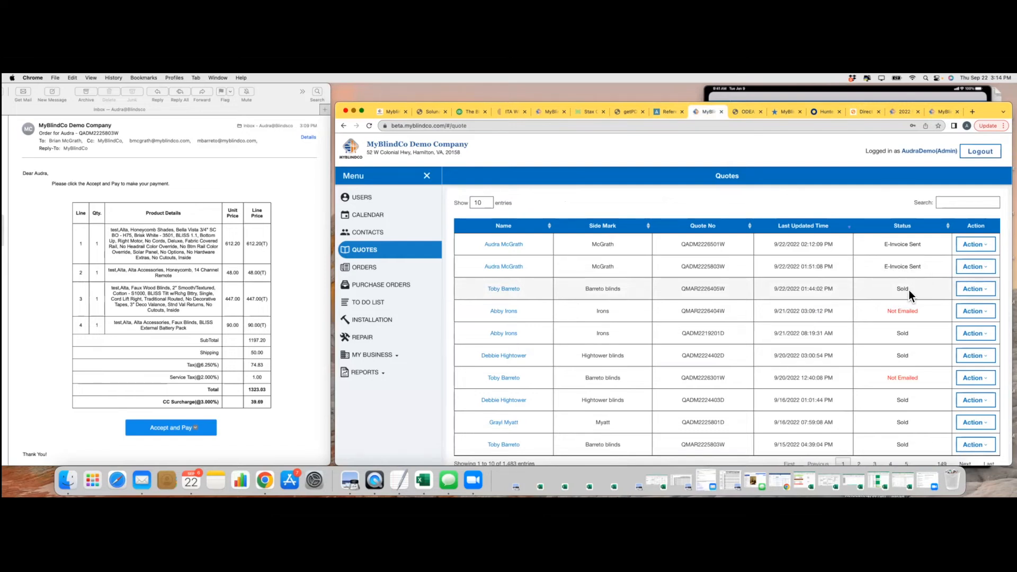
Review the new Awaiting Deposit order, then go back to Quotes where the newest quote shows Sold
{"action": "left_click", "coordinate": [360, 268]}
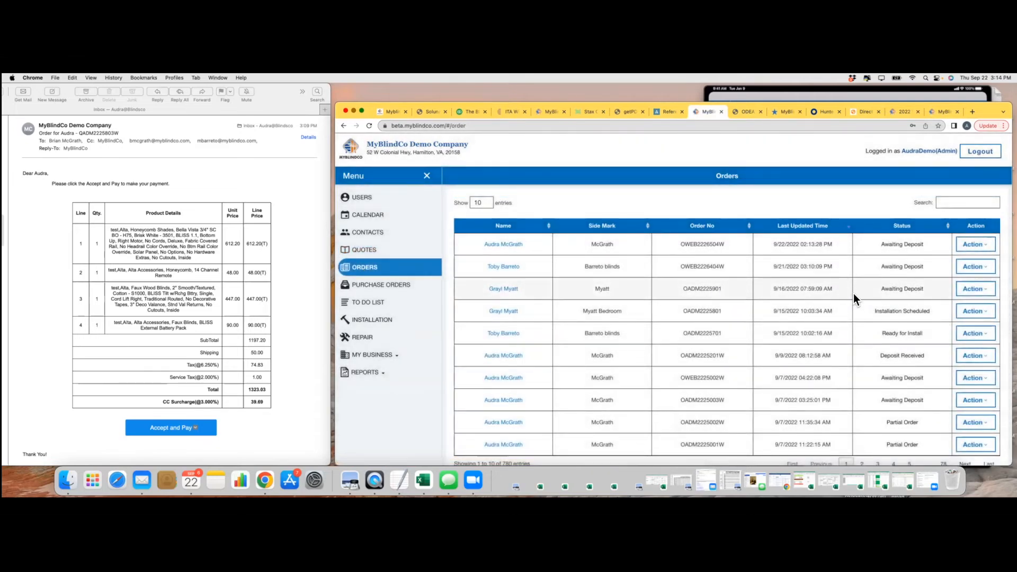
{"action": "scroll", "coordinate": [854, 294], "scroll_direction": "down", "scroll_amount": 1}
{"action": "scroll", "coordinate": [854, 294], "scroll_direction": "up", "scroll_amount": 1}
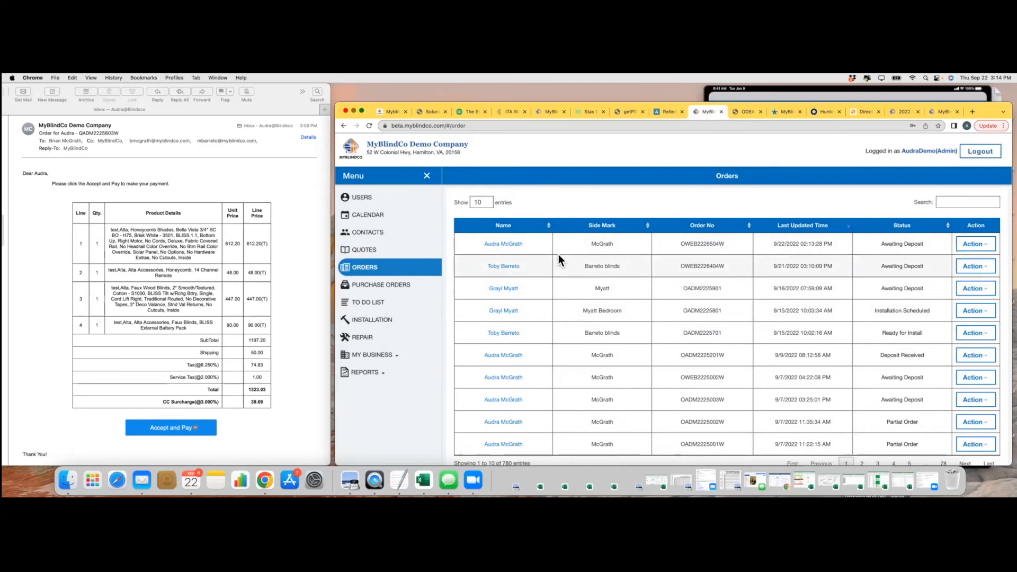
{"action": "left_click", "coordinate": [376, 249]}
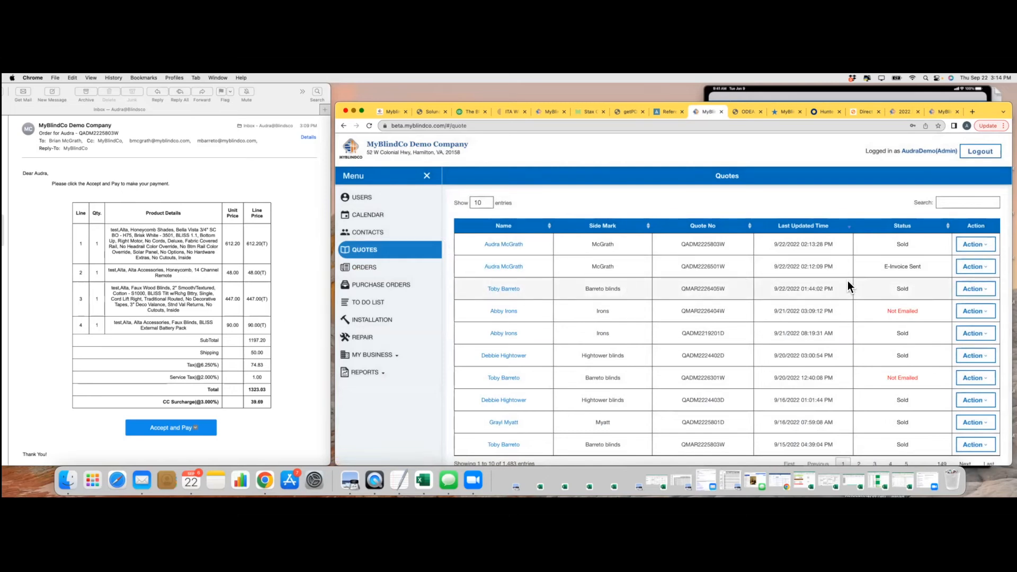
{"action": "left_click", "coordinate": [976, 267]}
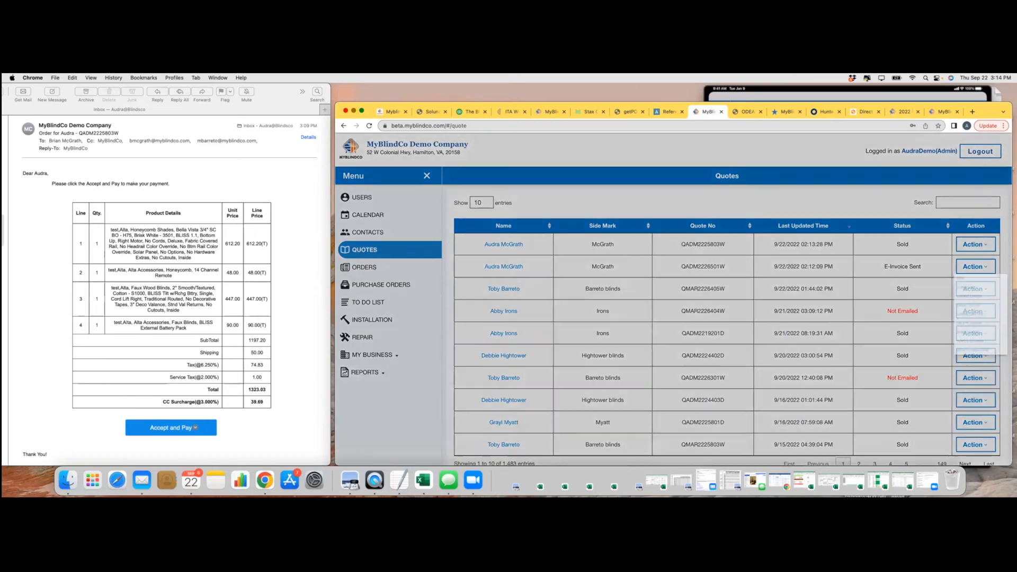
{"action": "left_click", "coordinate": [950, 399]}
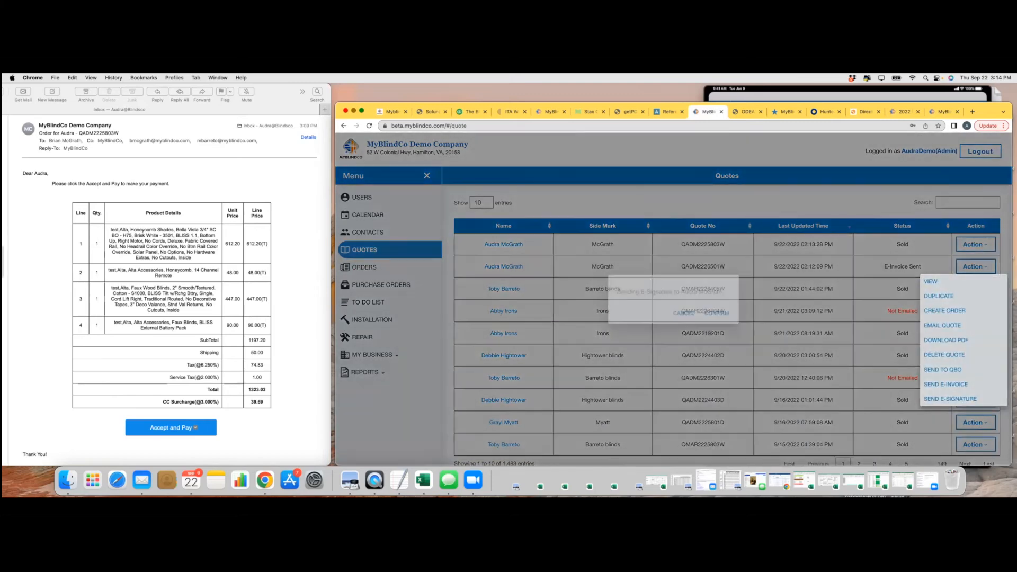
{"action": "left_click", "coordinate": [718, 312]}
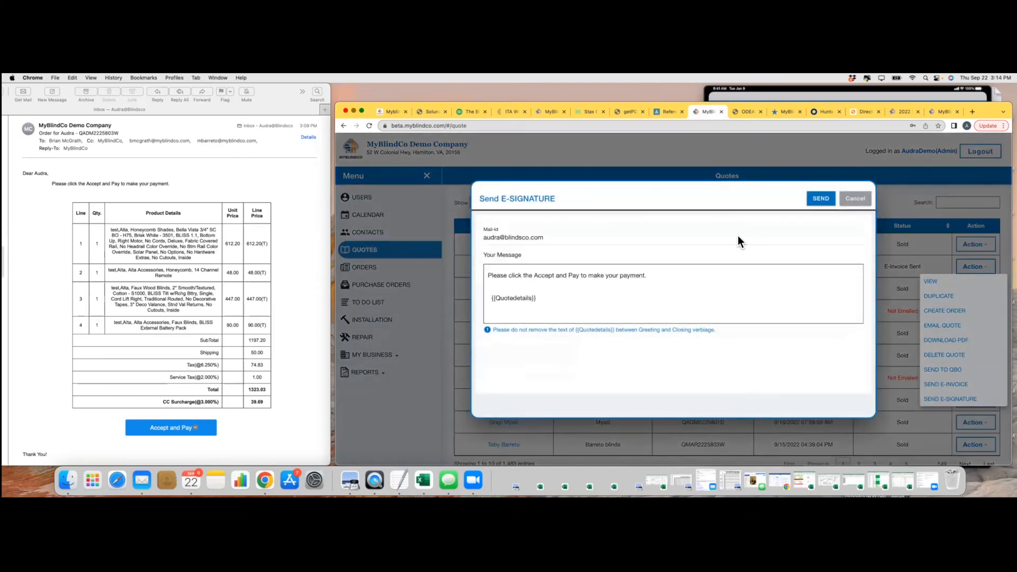
{"action": "left_click", "coordinate": [853, 201]}
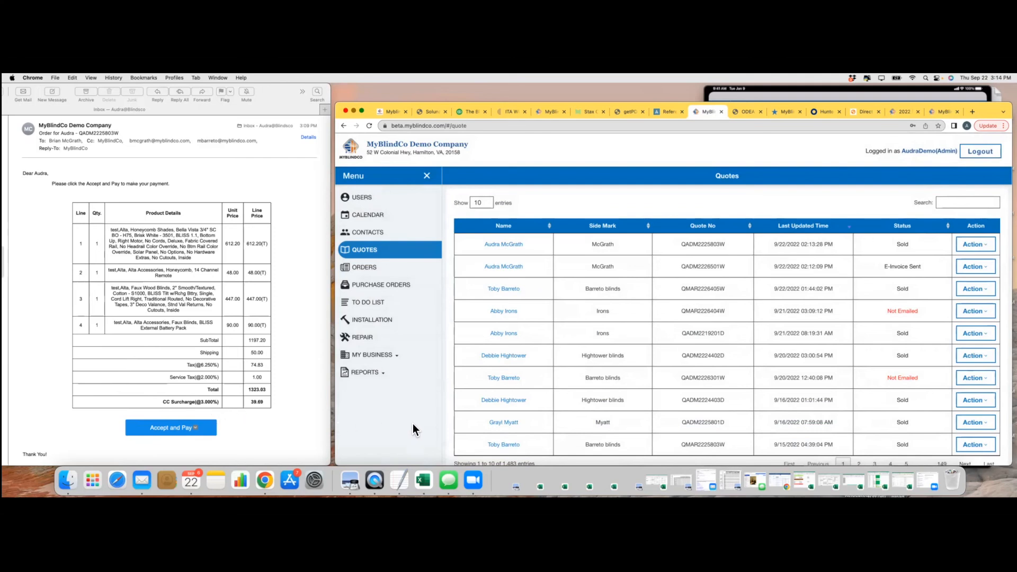
Switch to the Orders list with the customer's newest order at the top
{"action": "left_click", "coordinate": [370, 271]}
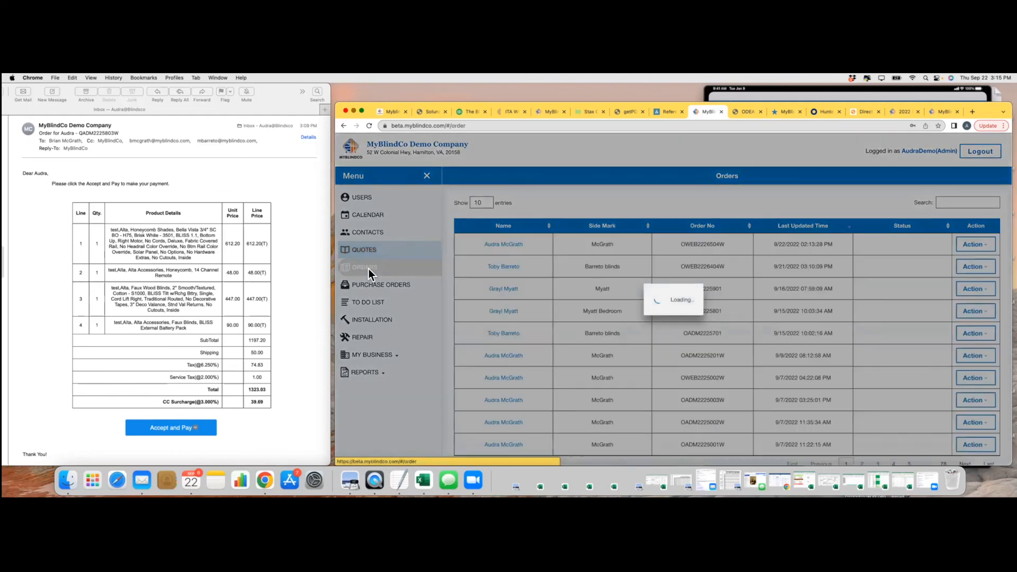